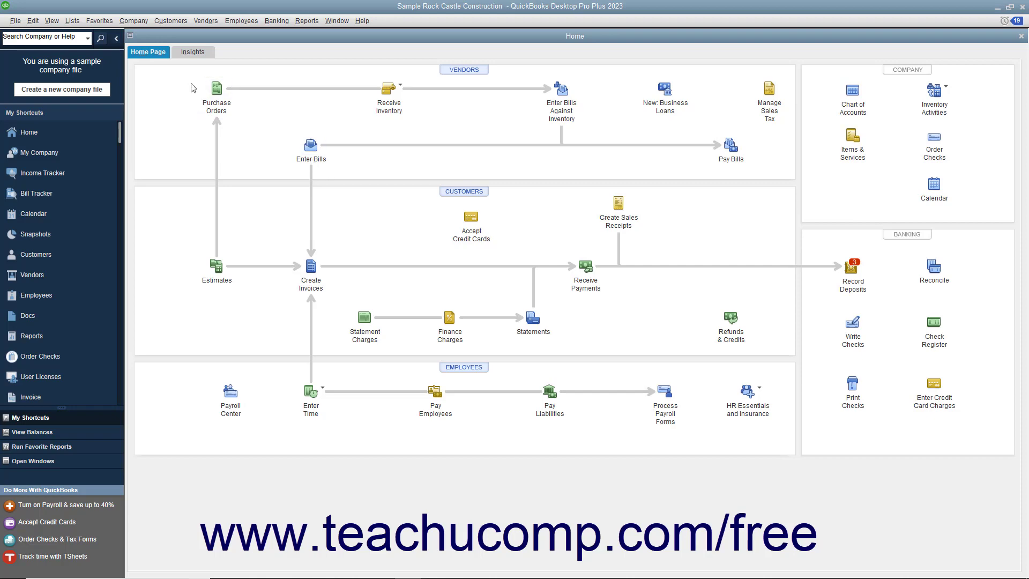
# - Open the Income Tracker from the Customers menu and scroll through its 46 transactions
pyautogui.click(178, 21)
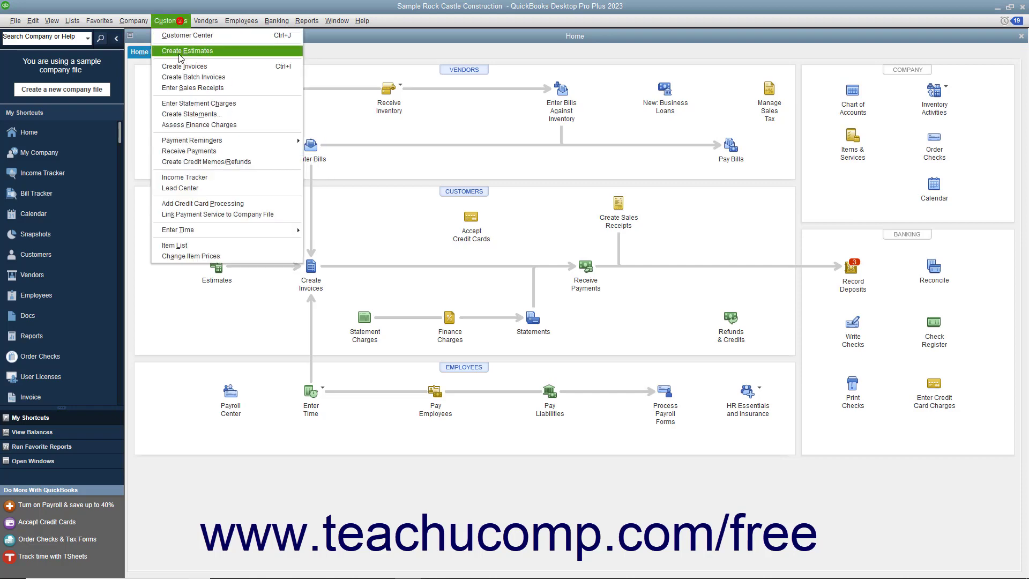
pyautogui.click(196, 178)
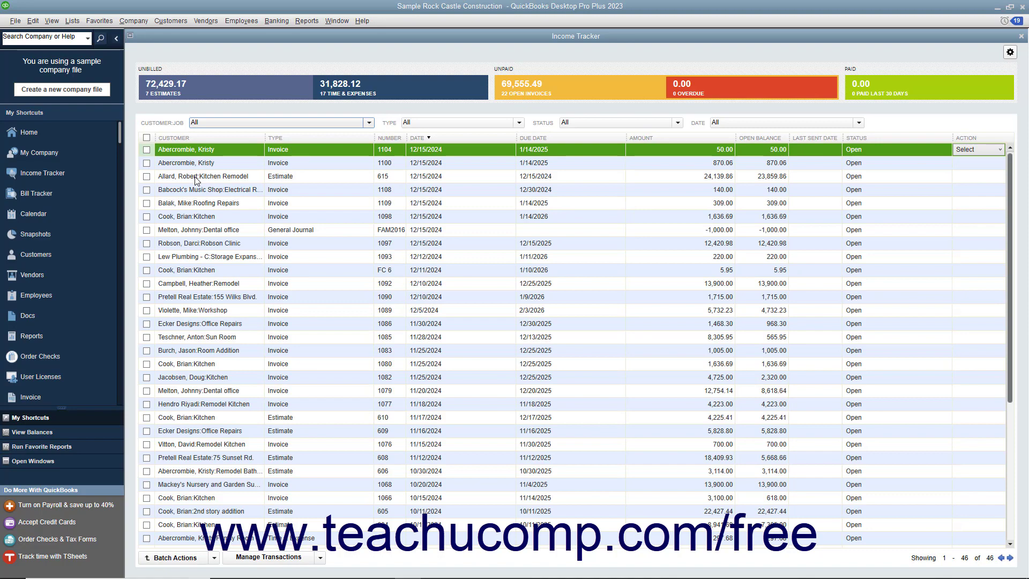
pyautogui.scroll(-5, 361, 287)
pyautogui.scroll(5, 361, 290)
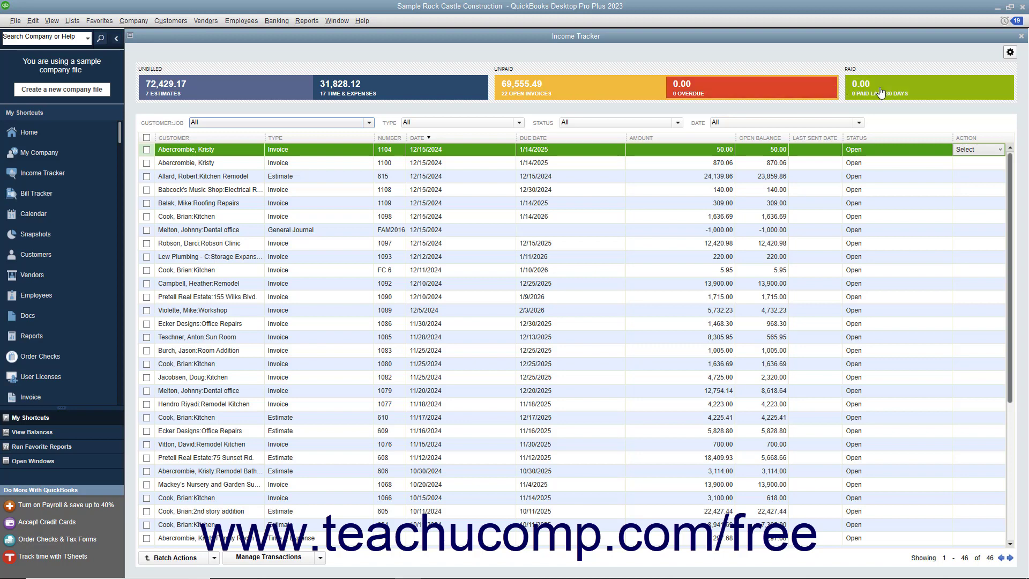
pyautogui.click(369, 123)
pyautogui.click(518, 123)
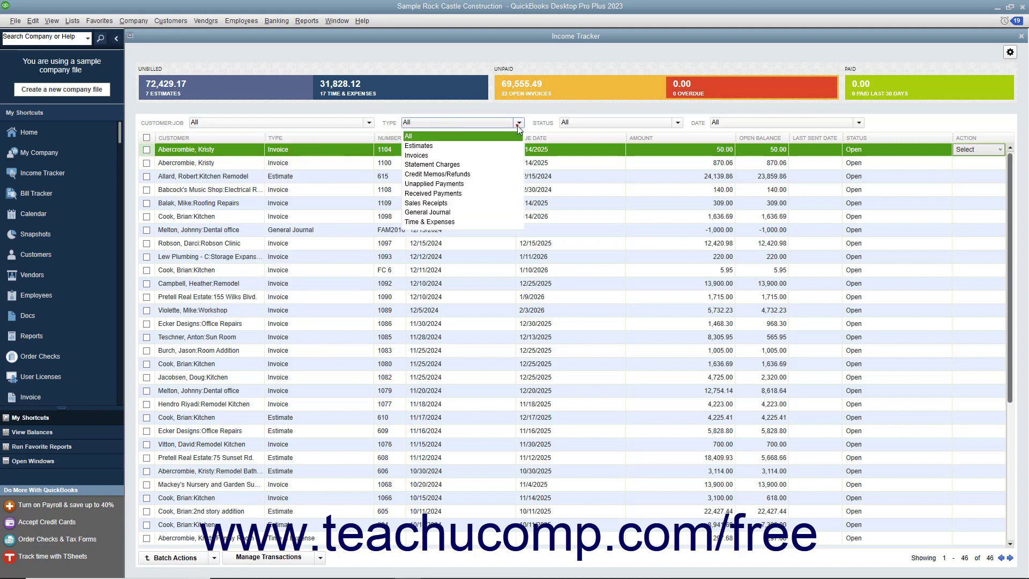
pyautogui.click(677, 123)
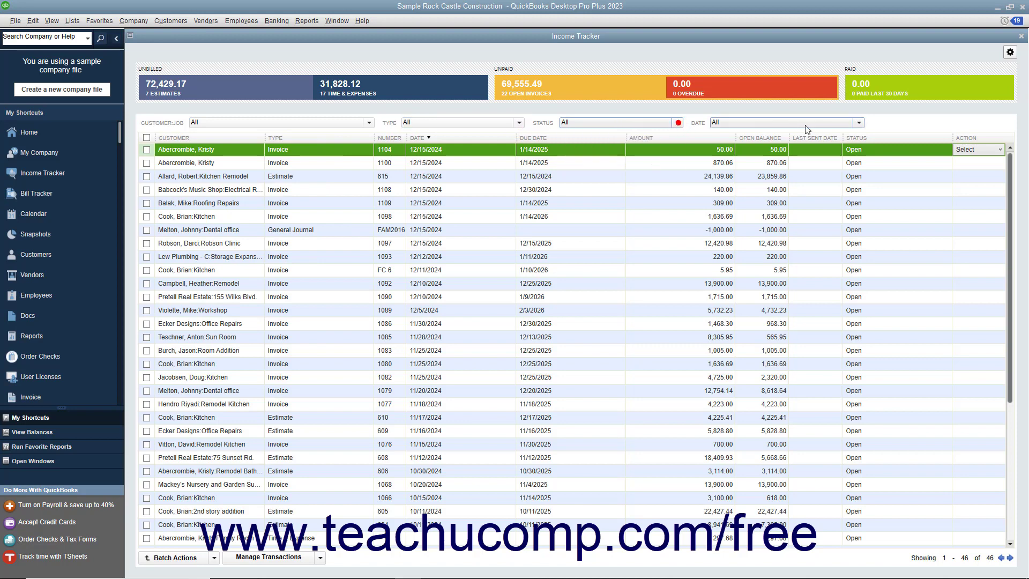
pyautogui.click(857, 124)
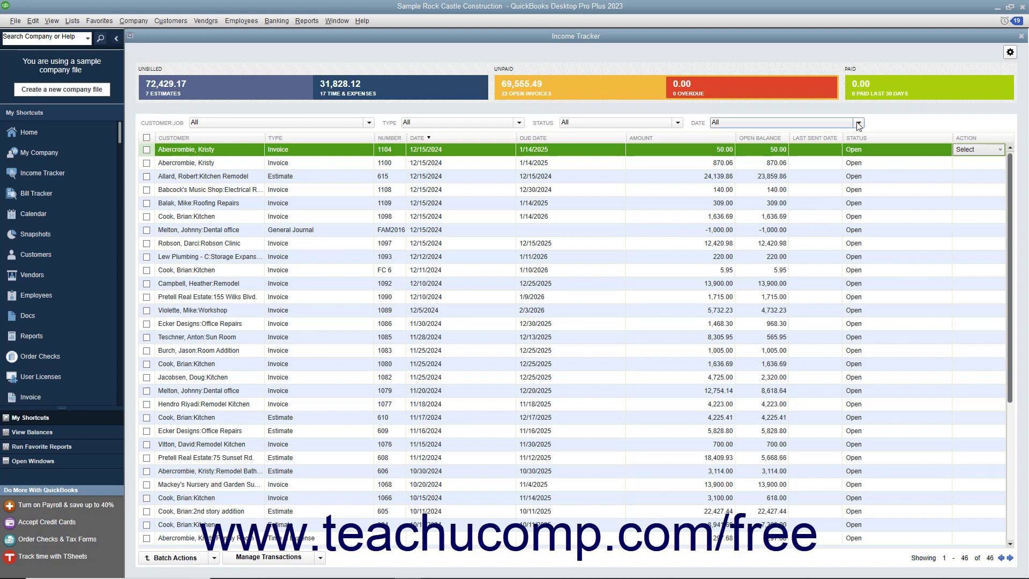
pyautogui.click(244, 99)
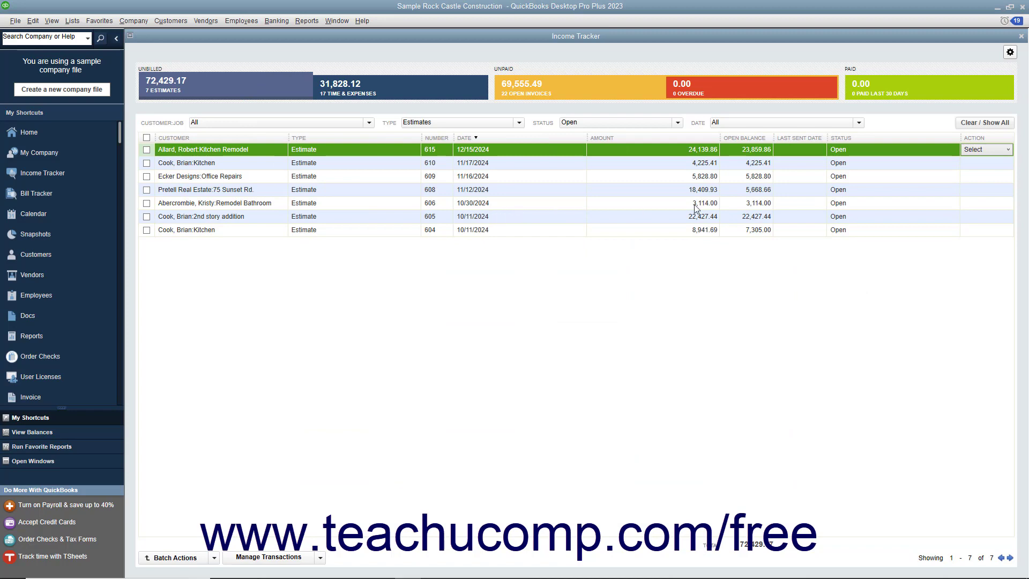
pyautogui.click(970, 126)
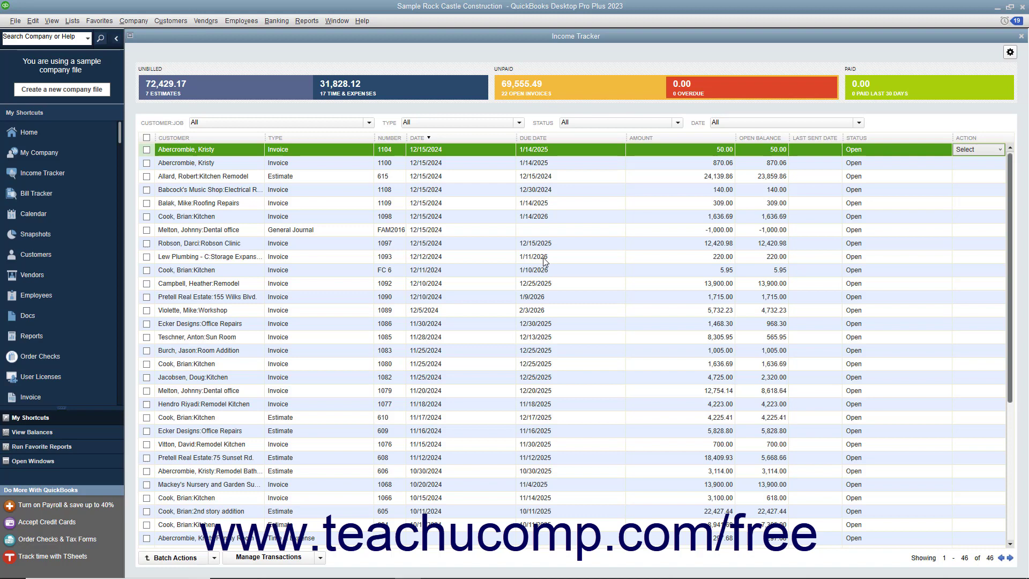
pyautogui.click(1010, 53)
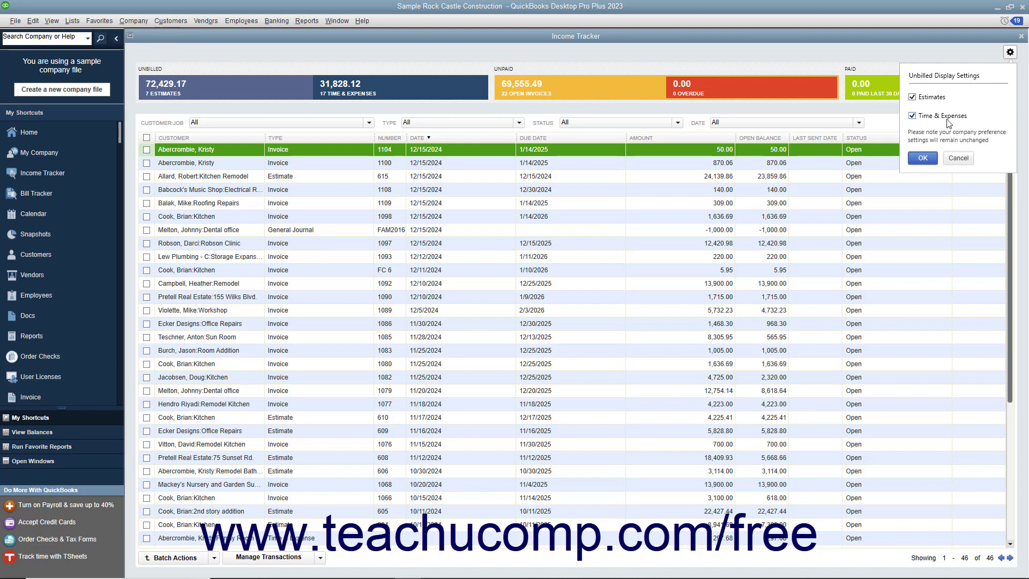
pyautogui.click(922, 158)
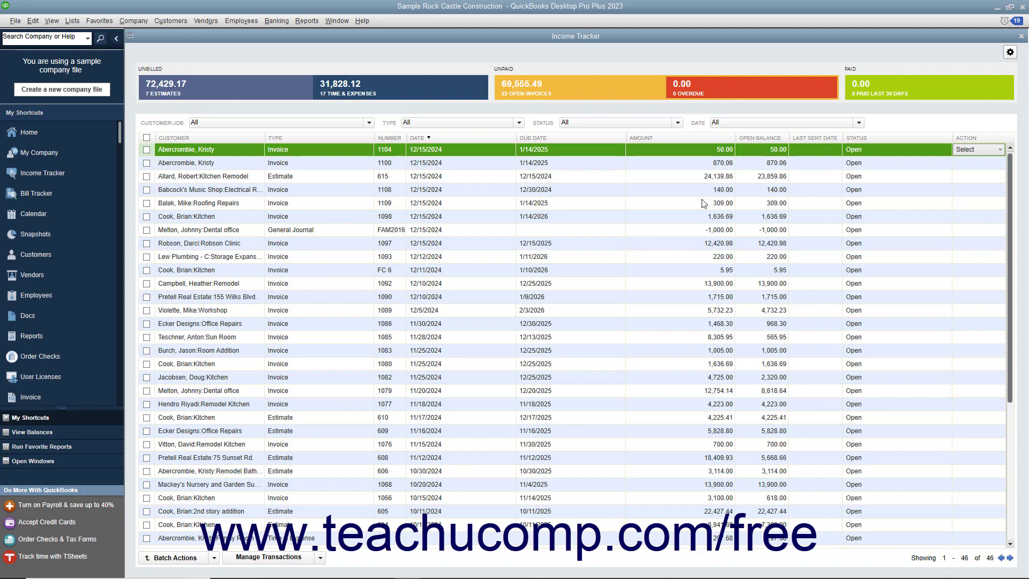
pyautogui.click(965, 190)
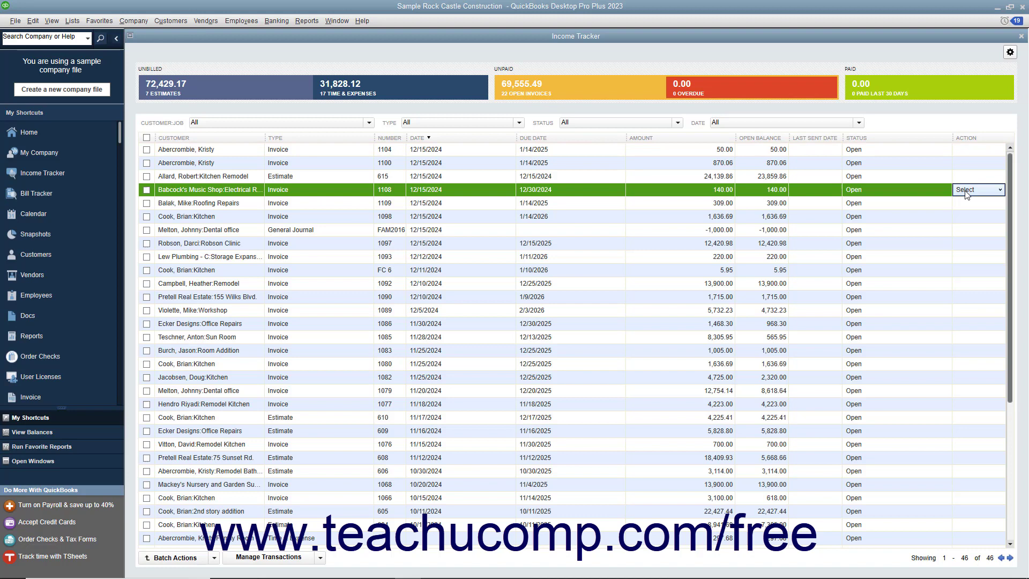
pyautogui.click(1000, 190)
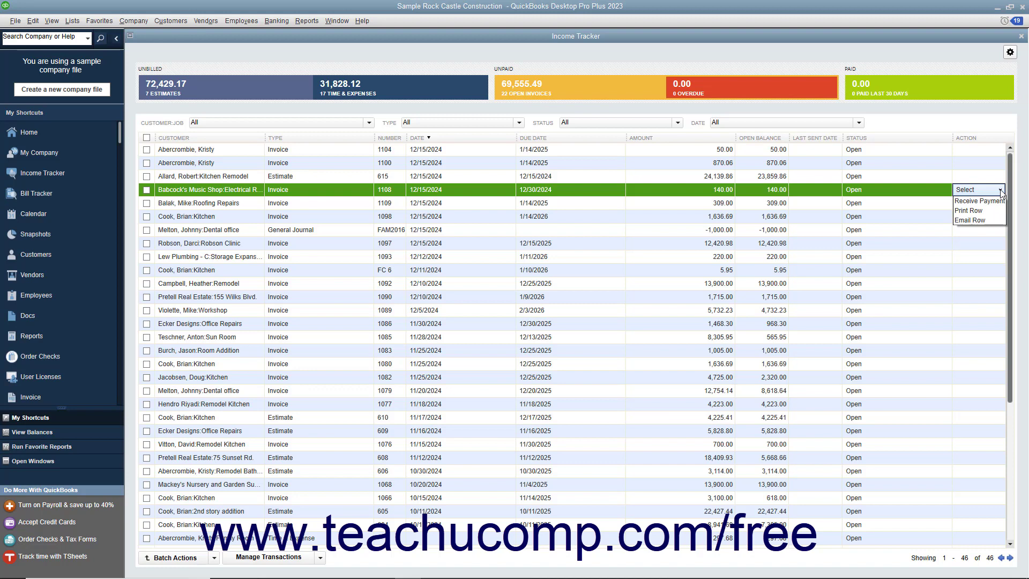
pyautogui.click(999, 192)
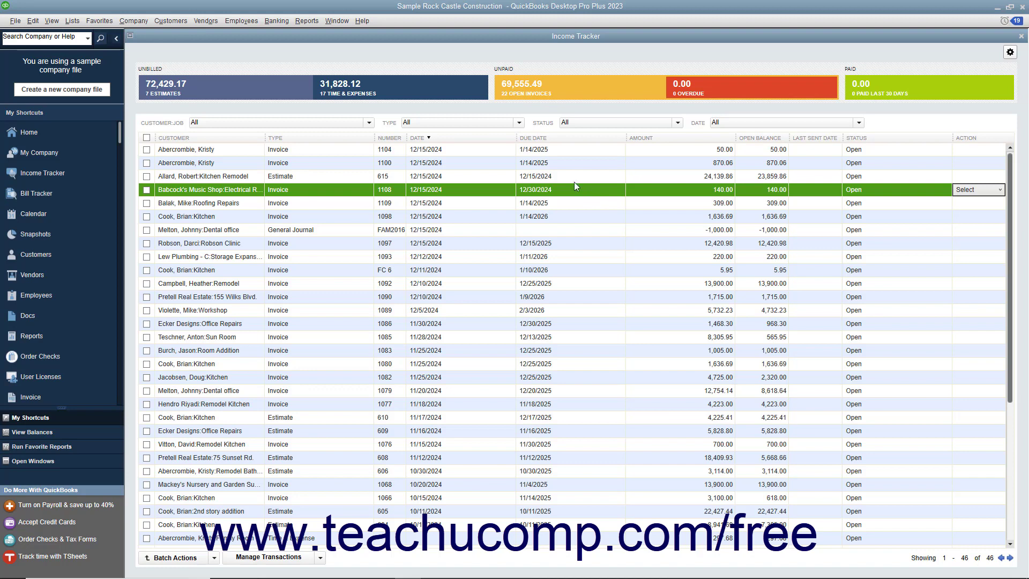
# - Filter the Type to Invoices, check all 21 open invoices, and preview then dismiss Batch Actions
pyautogui.click(518, 122)
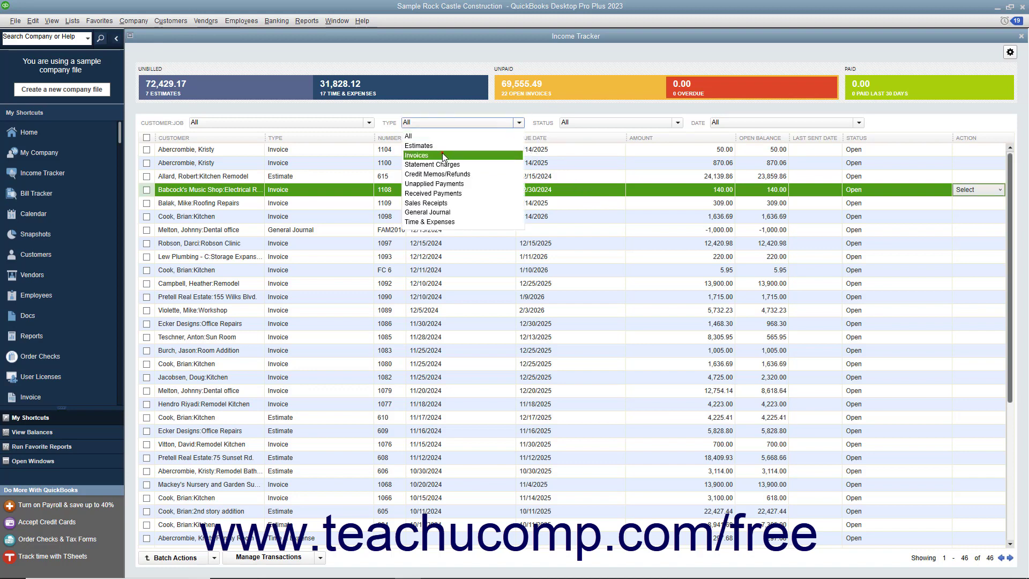
pyautogui.click(442, 156)
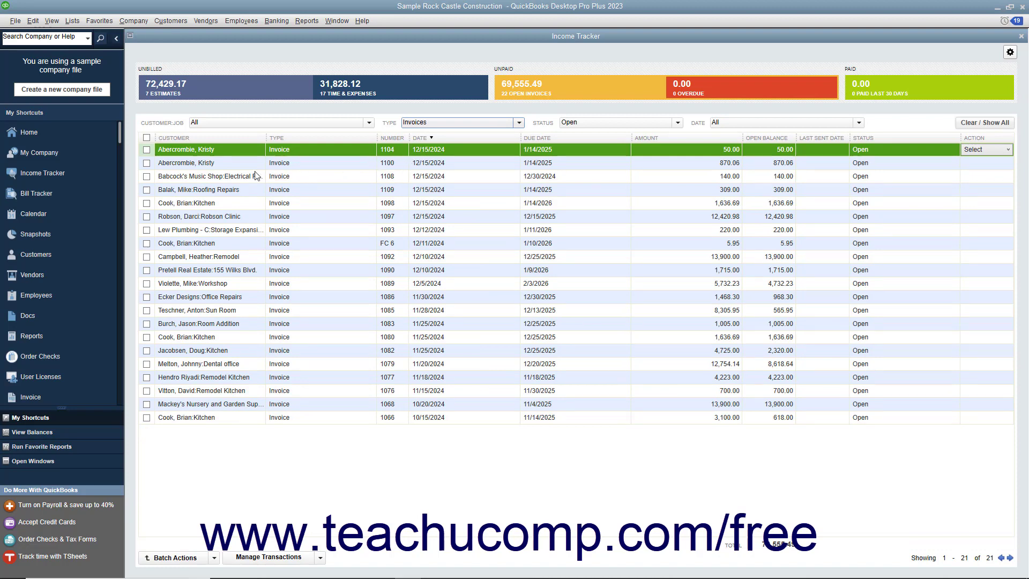
pyautogui.click(146, 139)
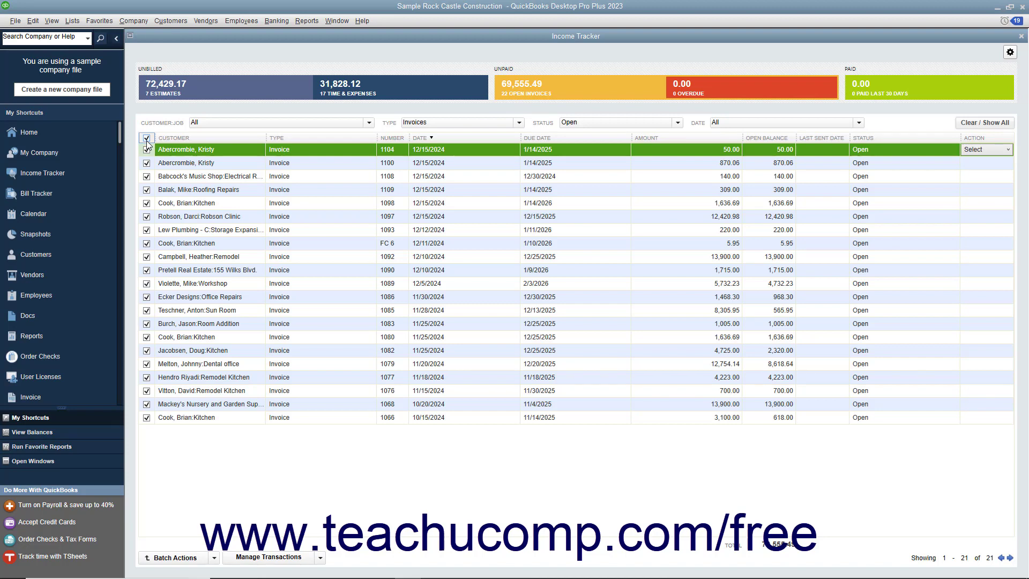
pyautogui.click(215, 558)
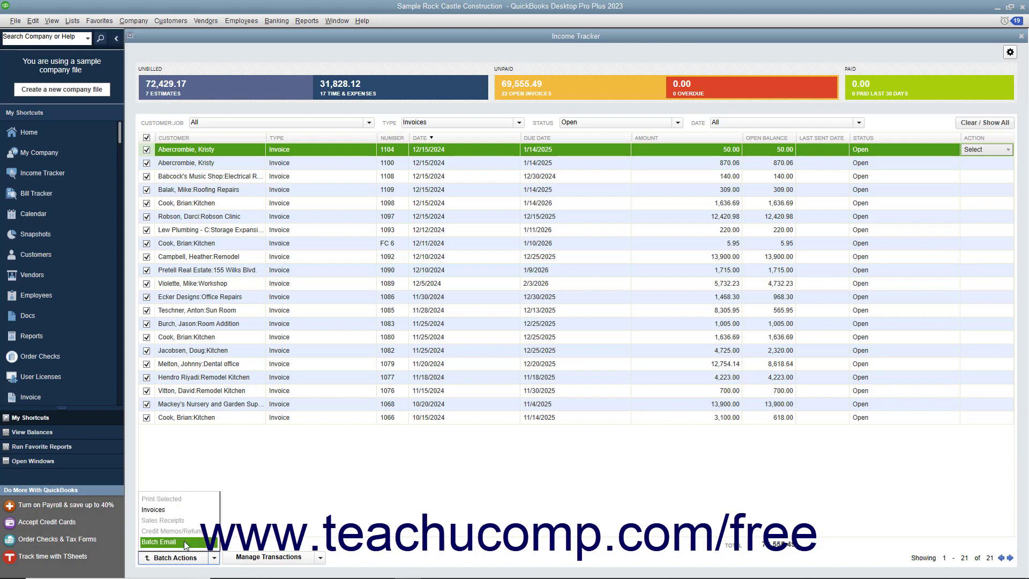
pyautogui.click(147, 138)
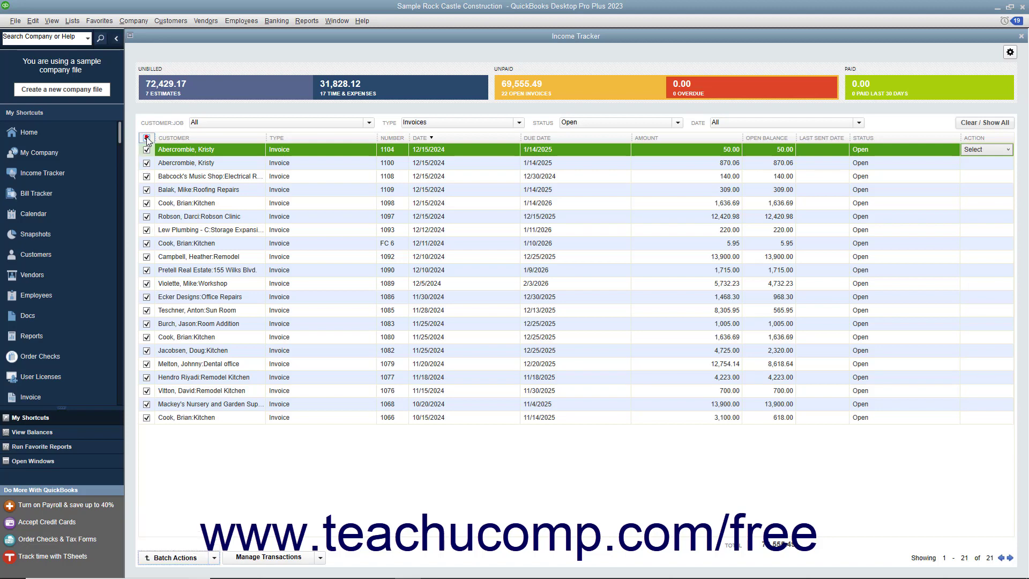
# - Switch from invoices to the seven open estimates, check them all, and preview then dismiss Batch Actions
pyautogui.click(146, 139)
pyautogui.click(176, 92)
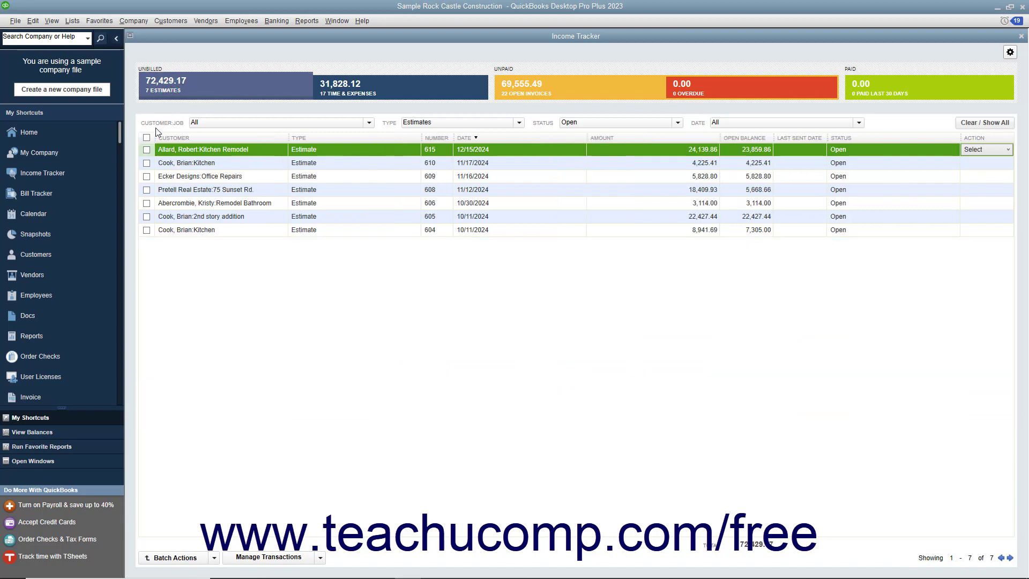
pyautogui.click(146, 137)
pyautogui.click(214, 559)
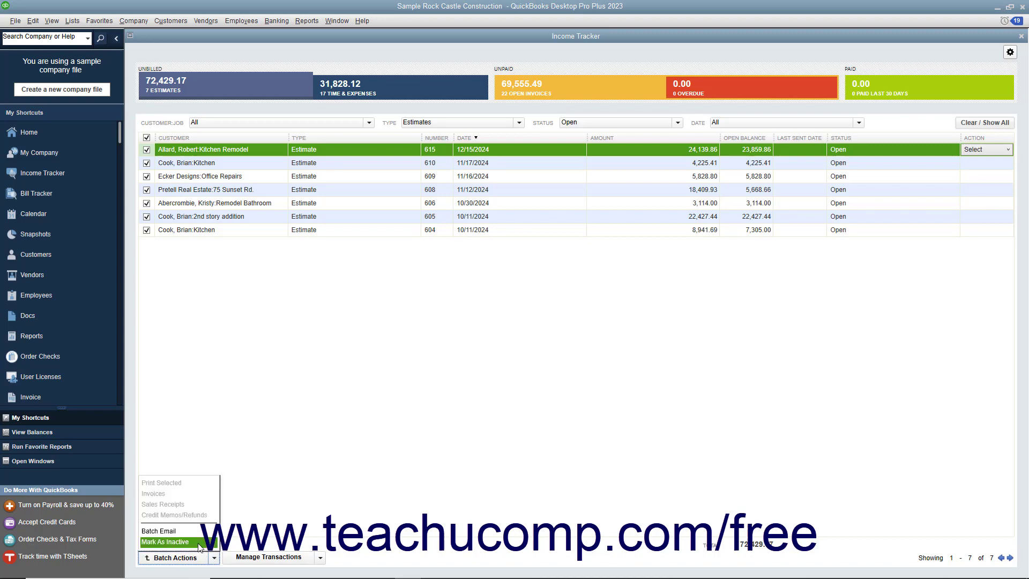
pyautogui.click(320, 517)
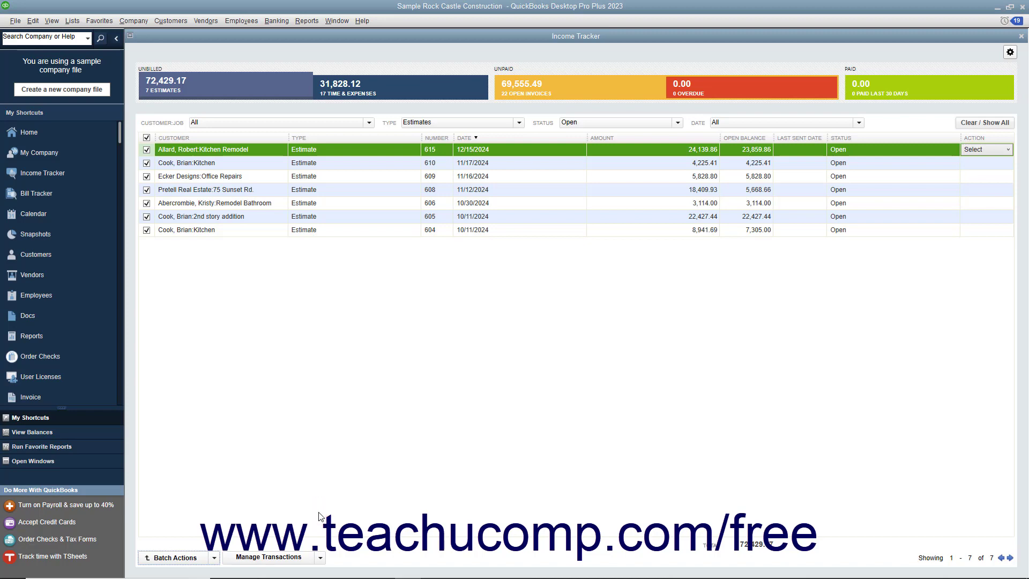
pyautogui.doubleClick(273, 150)
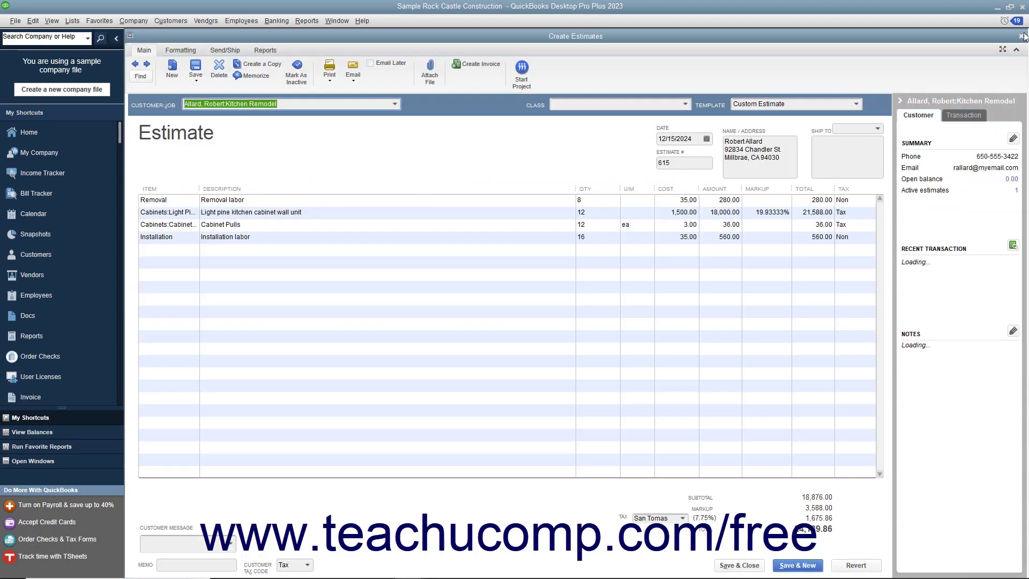
pyautogui.click(1021, 36)
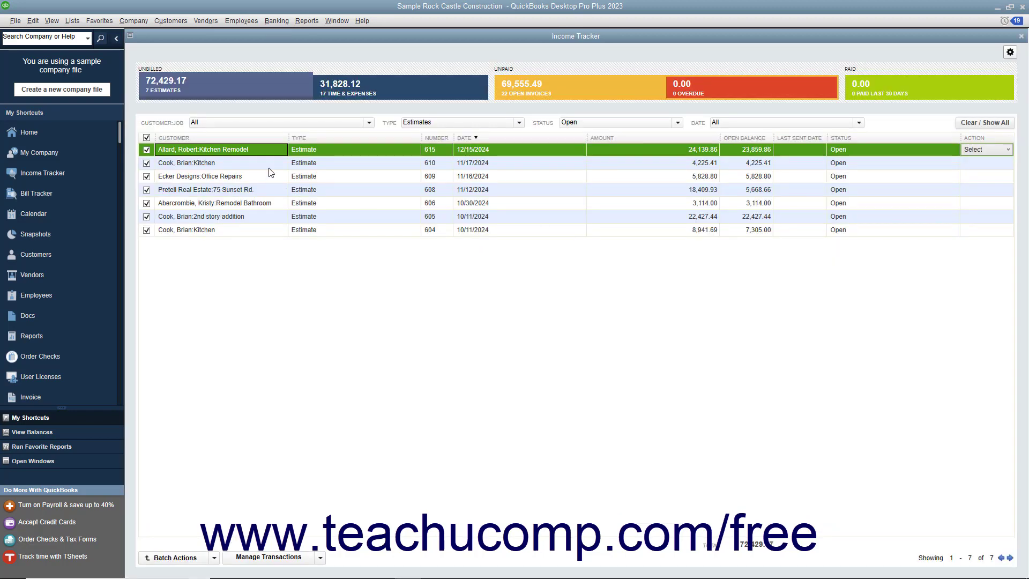
pyautogui.click(263, 152)
pyautogui.click(320, 559)
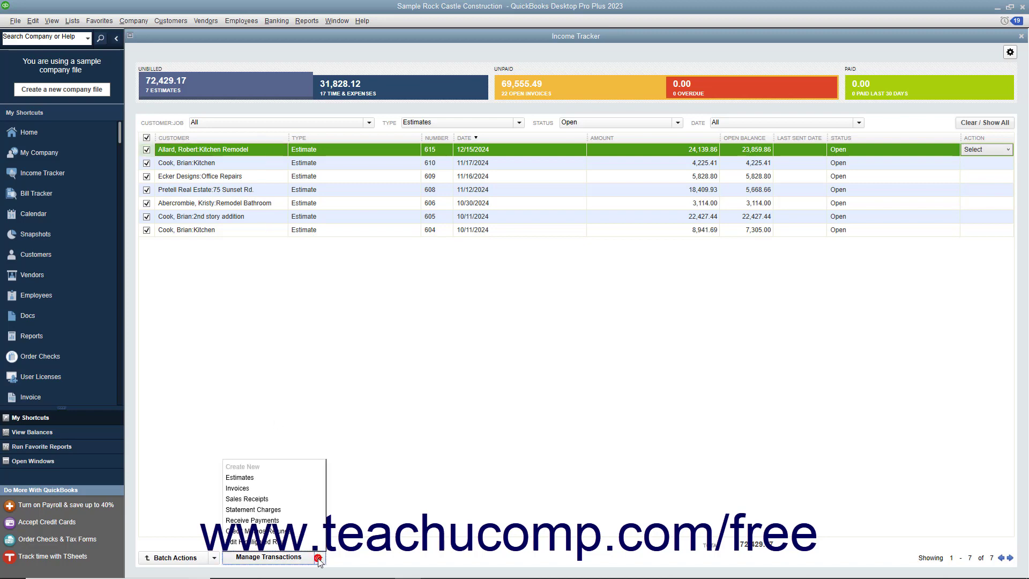
pyautogui.click(289, 543)
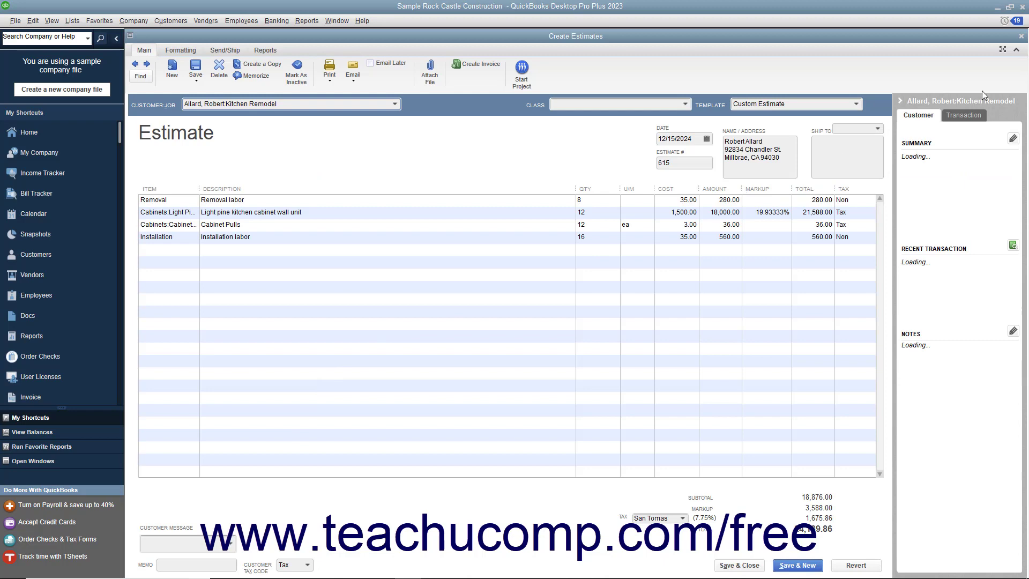
pyautogui.click(1021, 36)
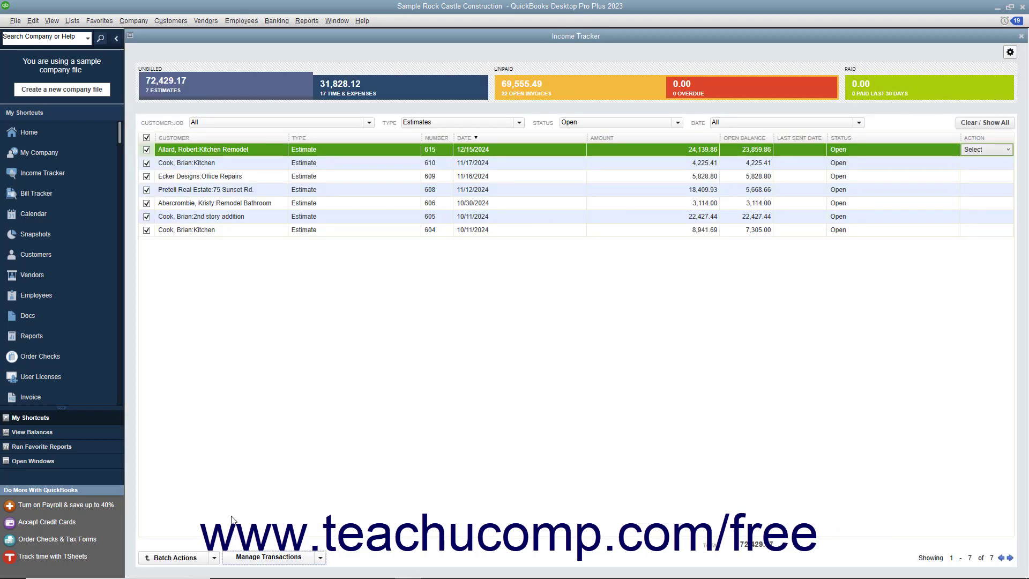
# - Start a new invoice, number 1110 dated 12/15/2024, from Manage Transactions' Create New list
pyautogui.click(319, 559)
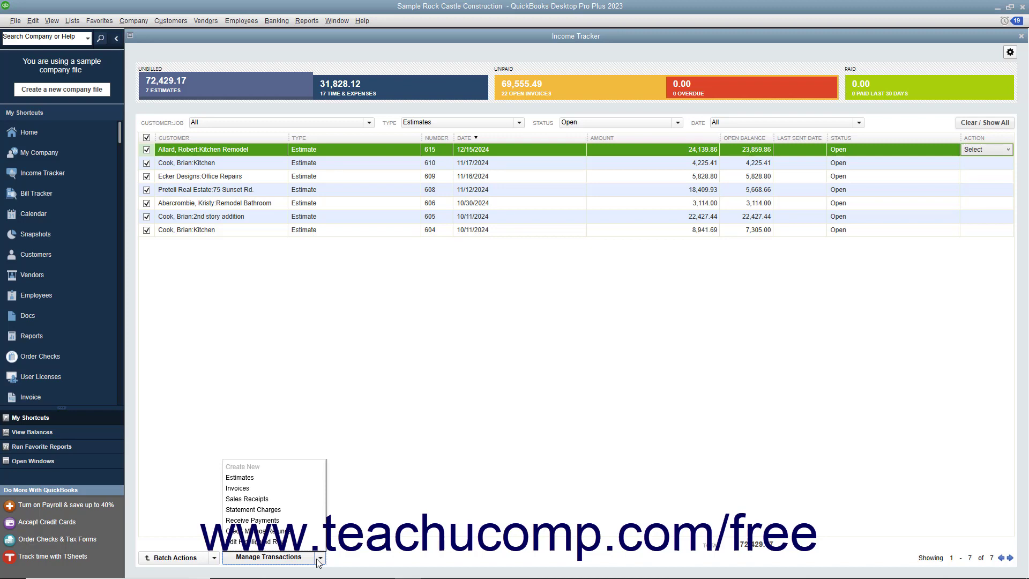
pyautogui.click(290, 489)
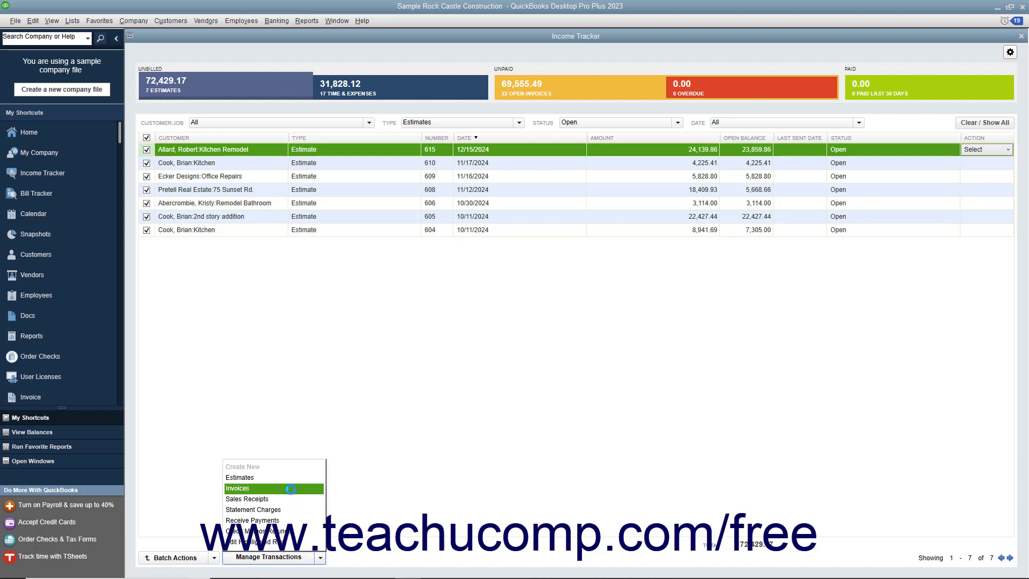